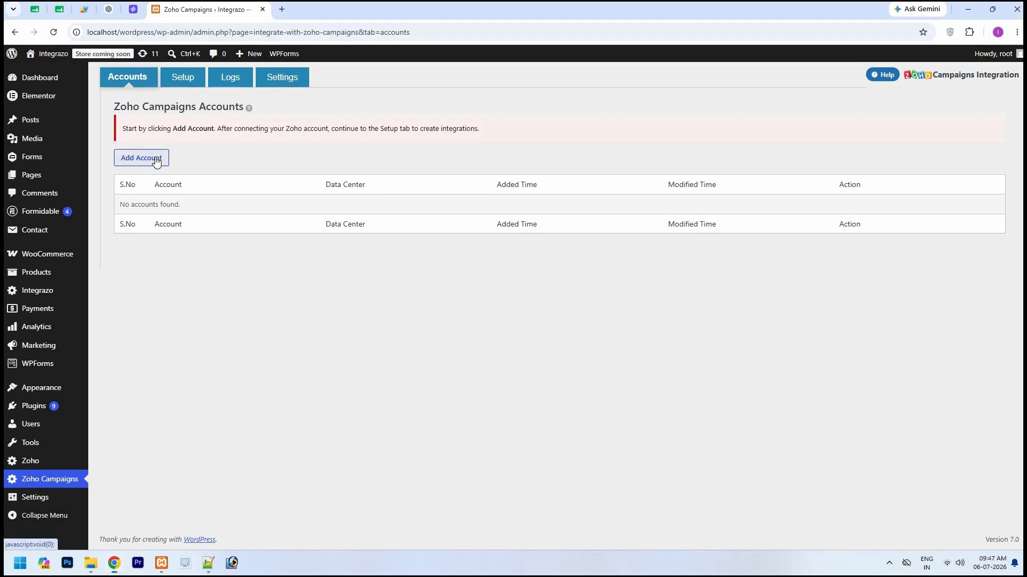
Step: Start adding an account named "Zoho Campaigns" with zoho.com as its data center
click(155, 160)
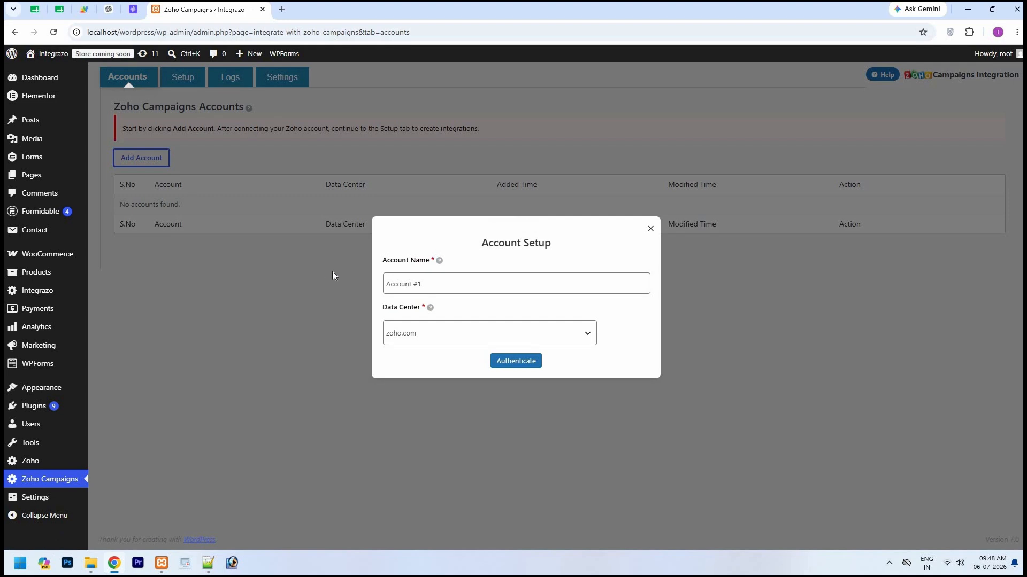
drag(385, 284, 431, 281)
text(Z)
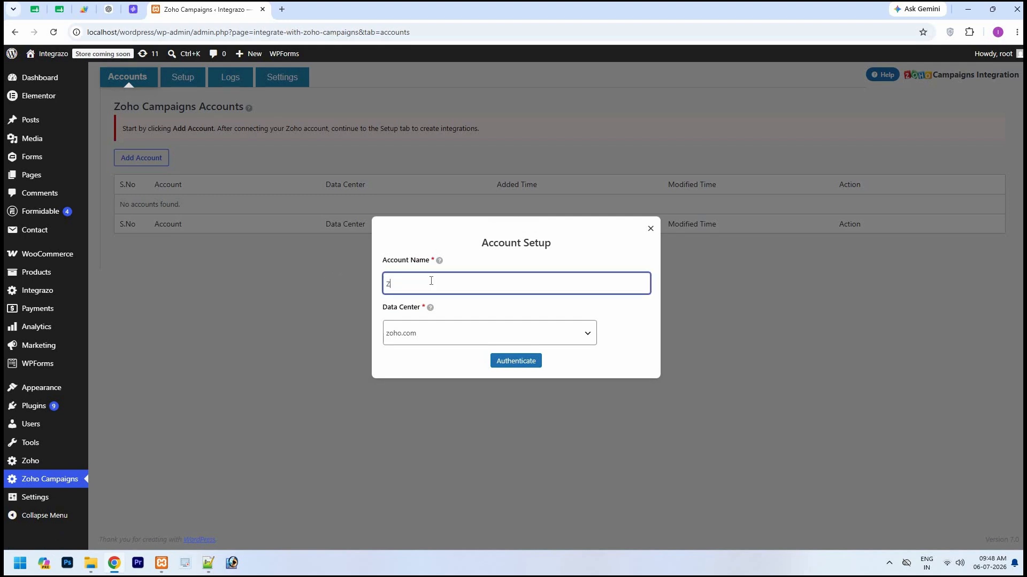
text(oho Campaigns)
click(587, 335)
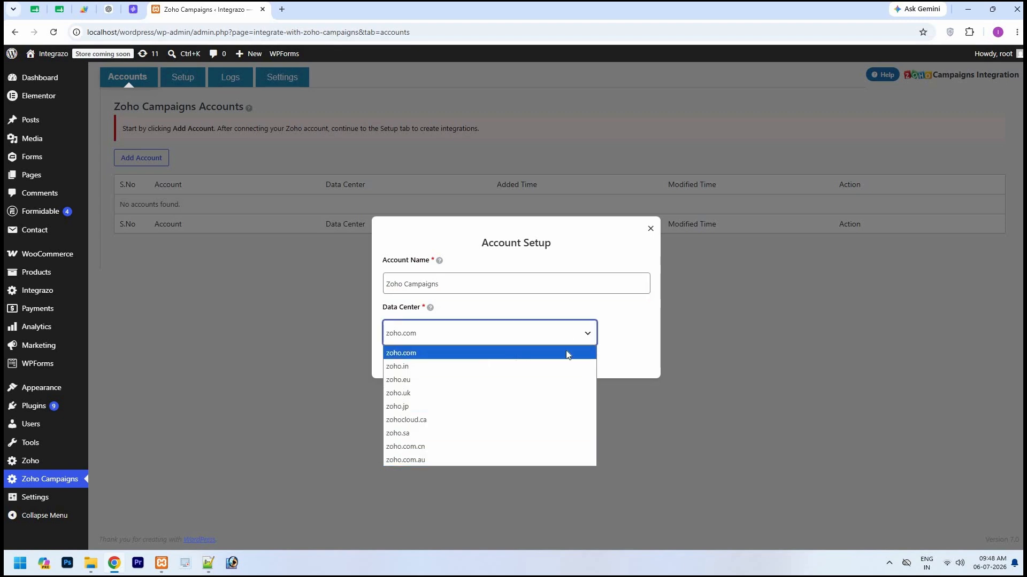
click(606, 350)
click(603, 348)
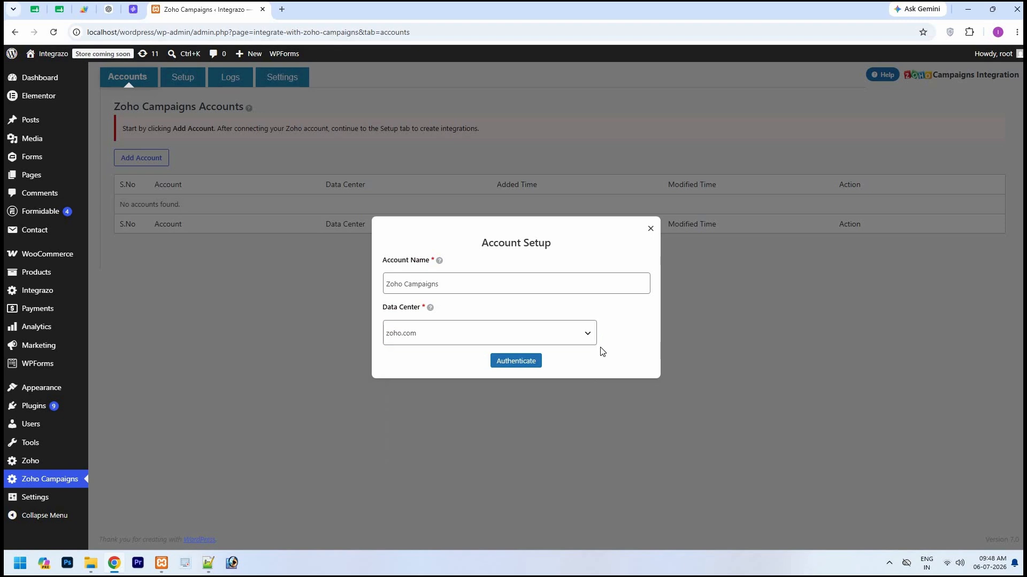
Step: Authenticate the account and allow Integrazo to access the Zoho Campaigns data
click(518, 364)
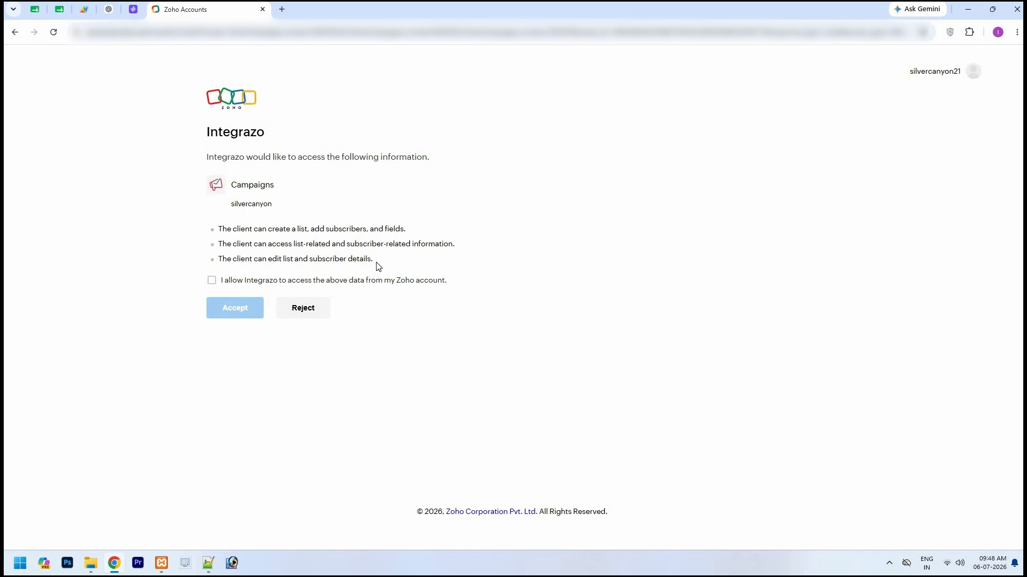
click(212, 283)
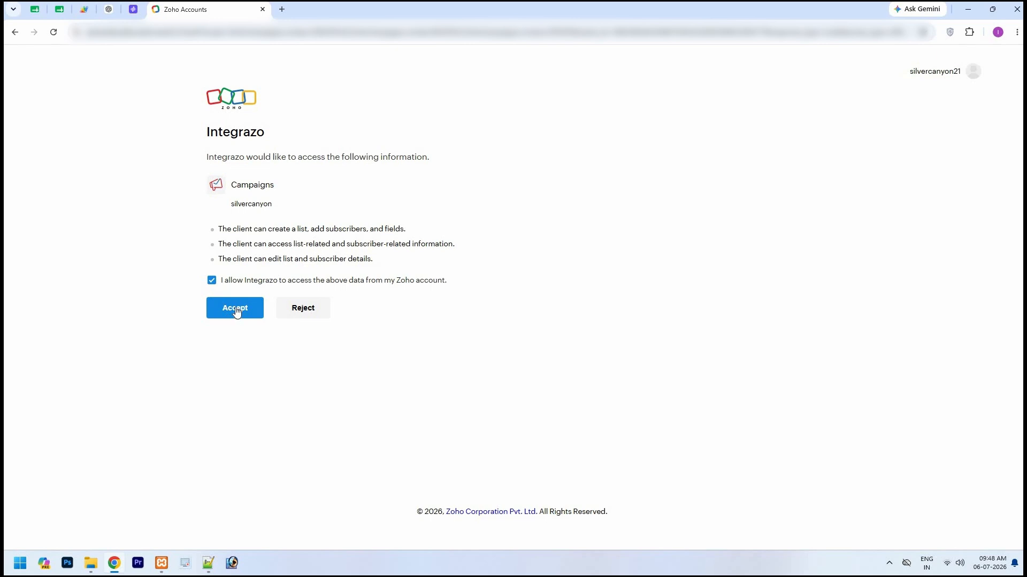
click(236, 309)
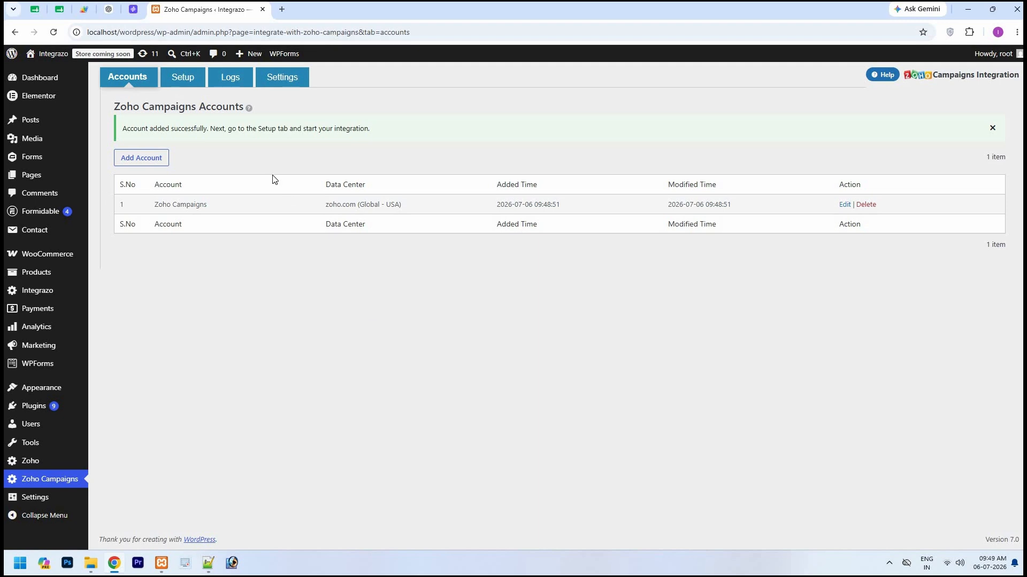
Step: Start a new integration in the Zoho Campaigns setup and name it "Test"
click(187, 86)
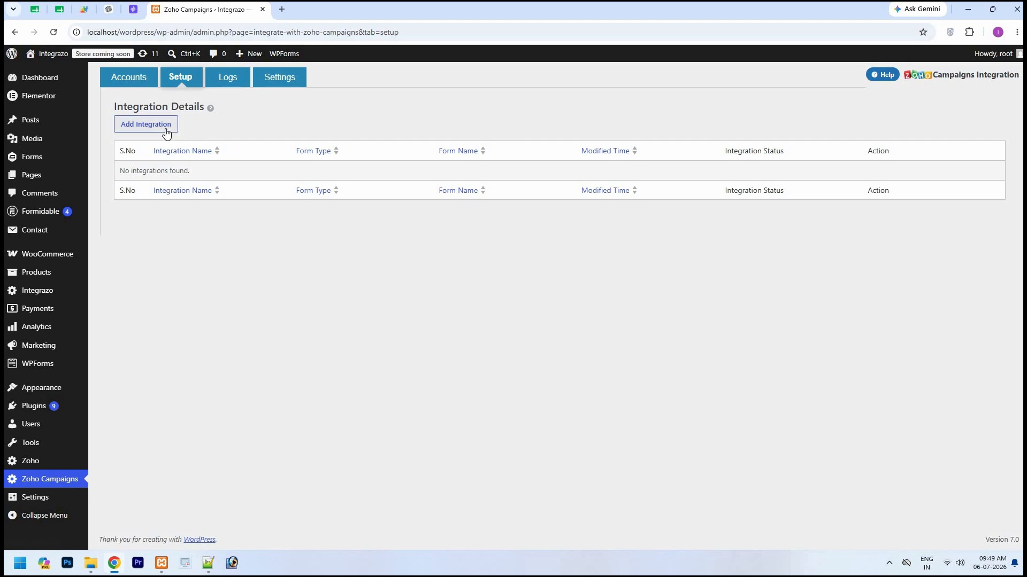
click(167, 133)
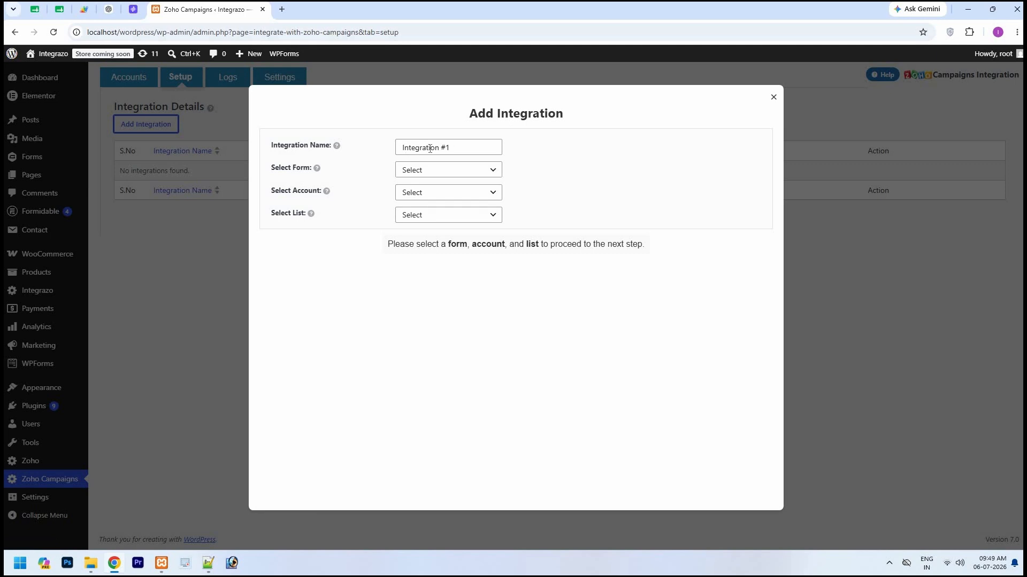
drag(402, 148, 457, 145)
text(Test)
click(533, 162)
Step: Select the Contact Form 7 form "Contact form" as the integration's source form
click(492, 171)
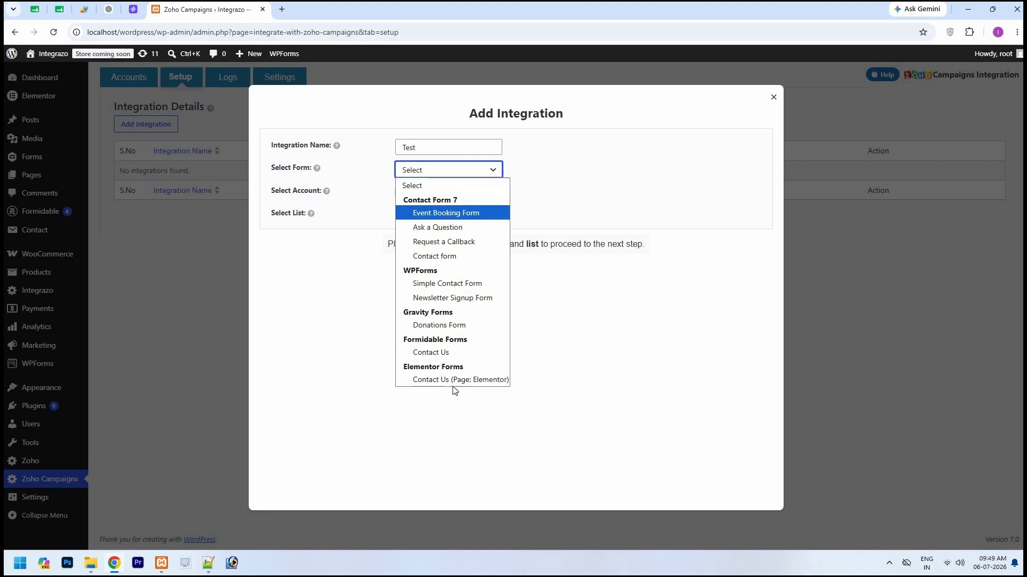
key(Up)
key(Up)
key(Up)
key(Up)
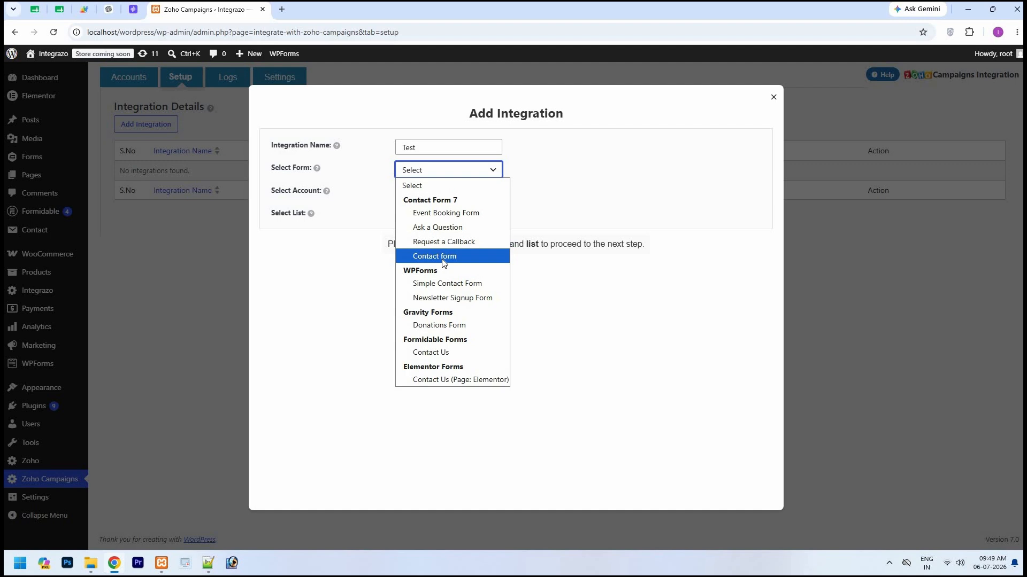
click(442, 262)
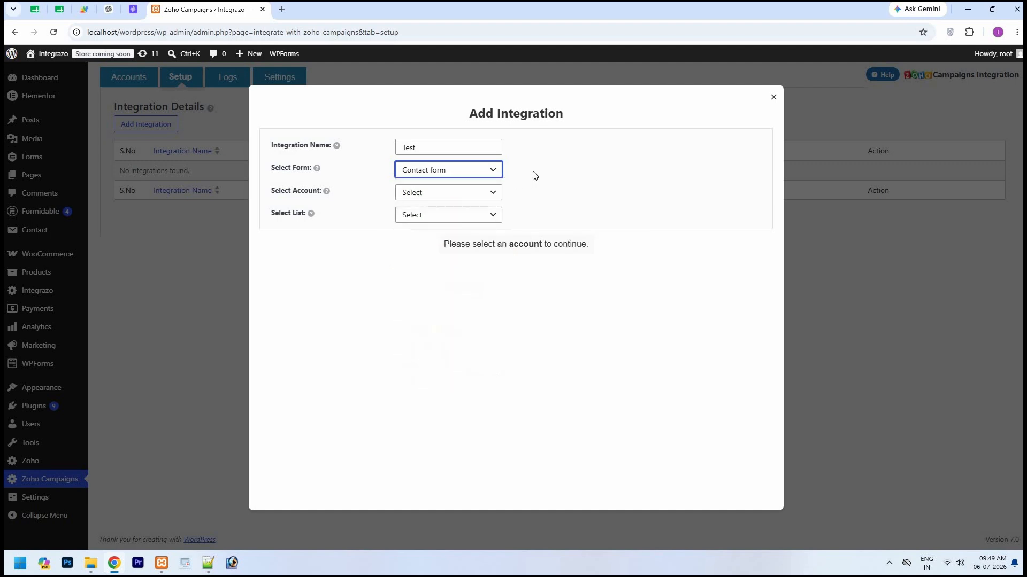
Step: Choose the Zoho Campaigns account and My Sample List for the integration
click(495, 193)
click(484, 223)
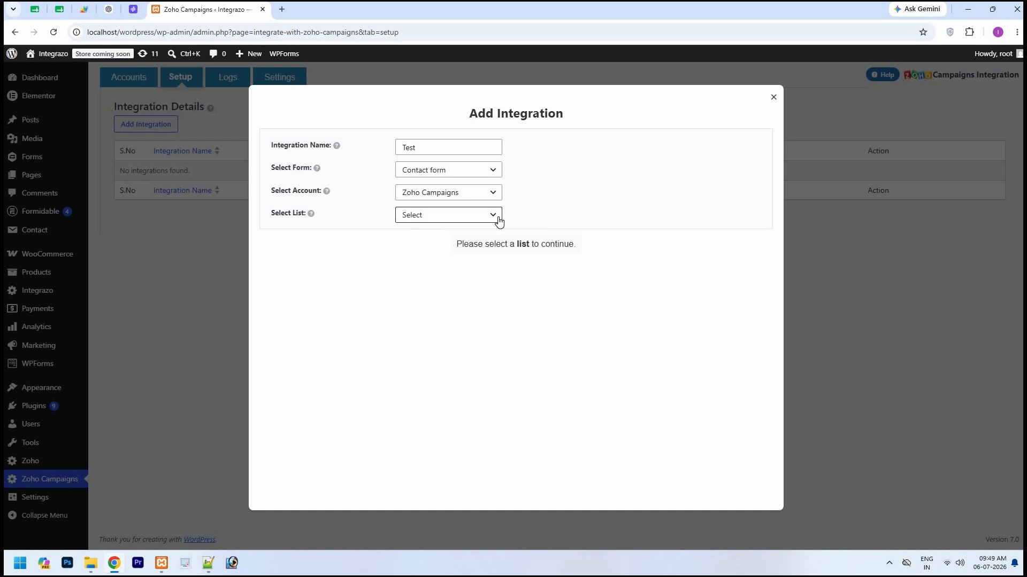
click(499, 216)
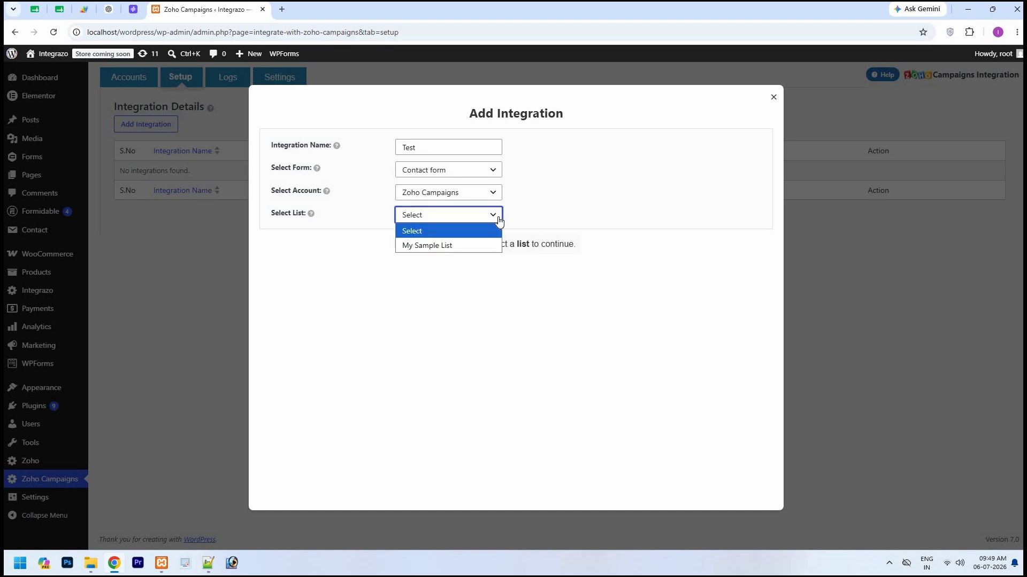
click(480, 251)
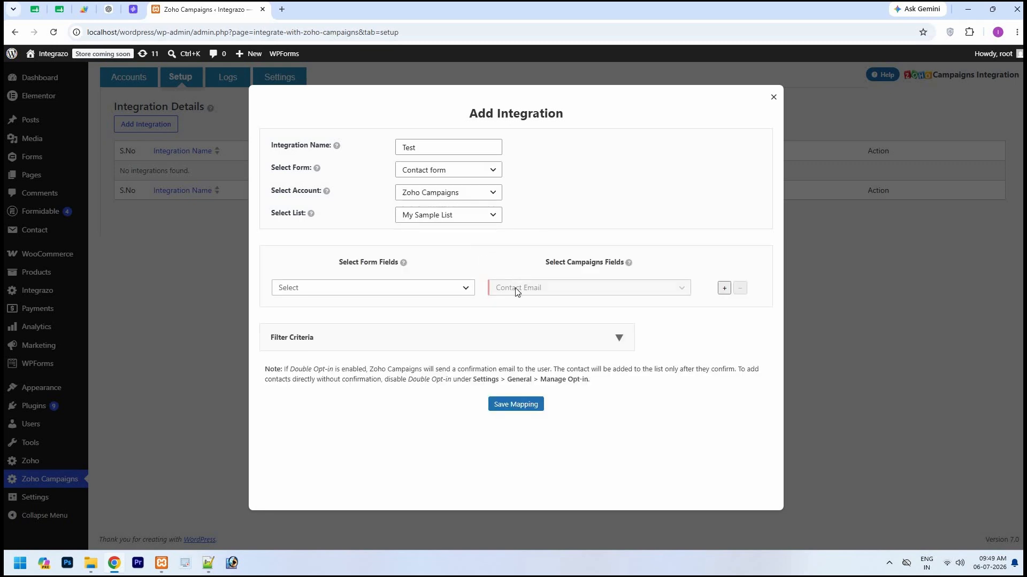
Step: Map your-email to Contact Email, and add a second mapping from your-name to First Name
click(468, 289)
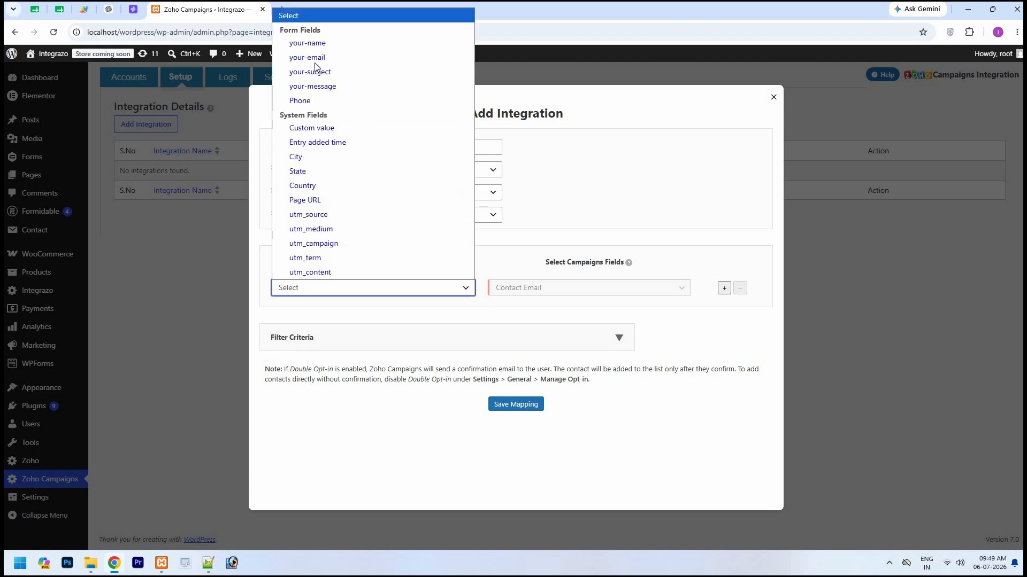
click(722, 291)
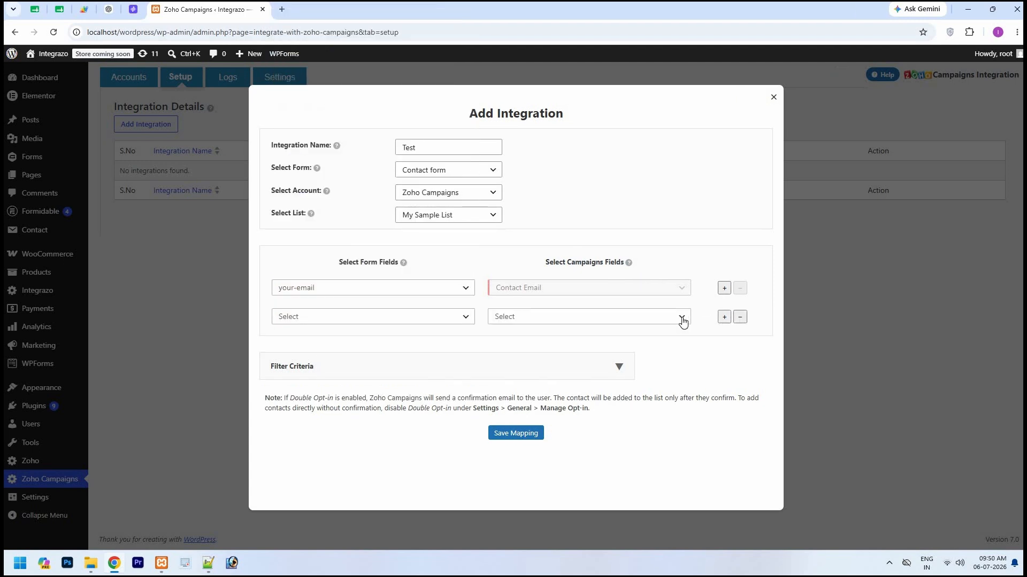
click(681, 319)
scroll(585, 171, down, 1)
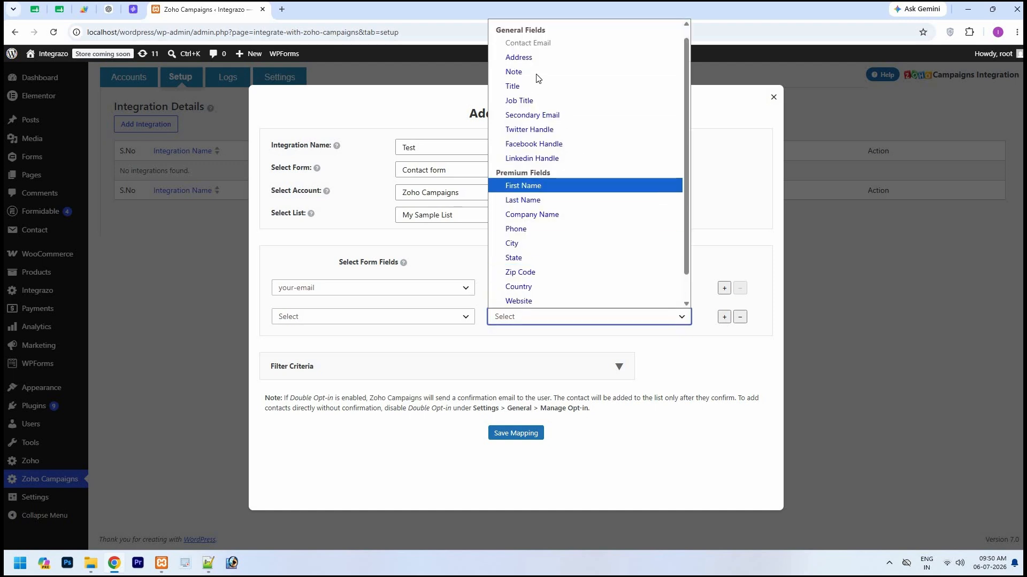
click(534, 187)
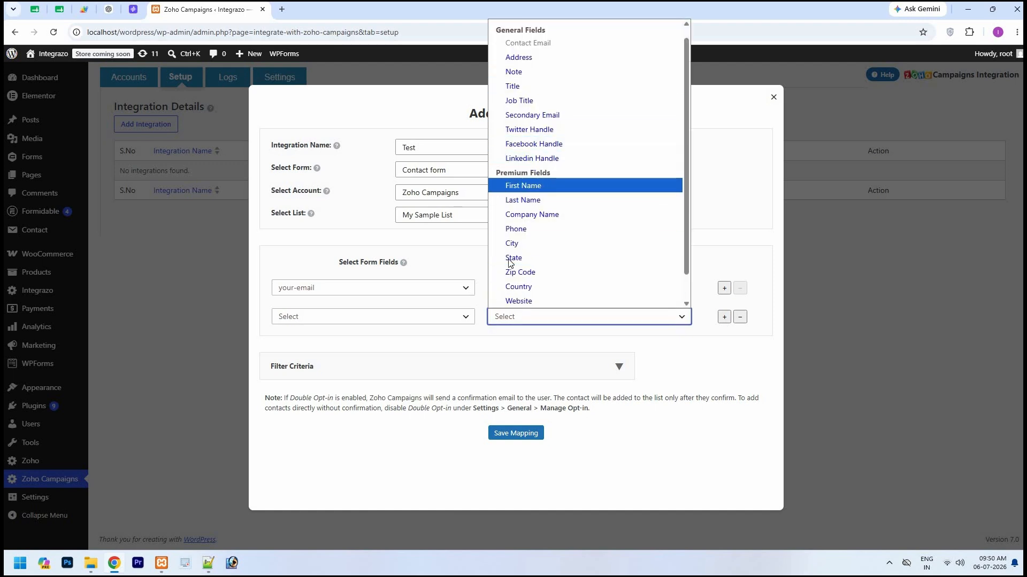
click(460, 319)
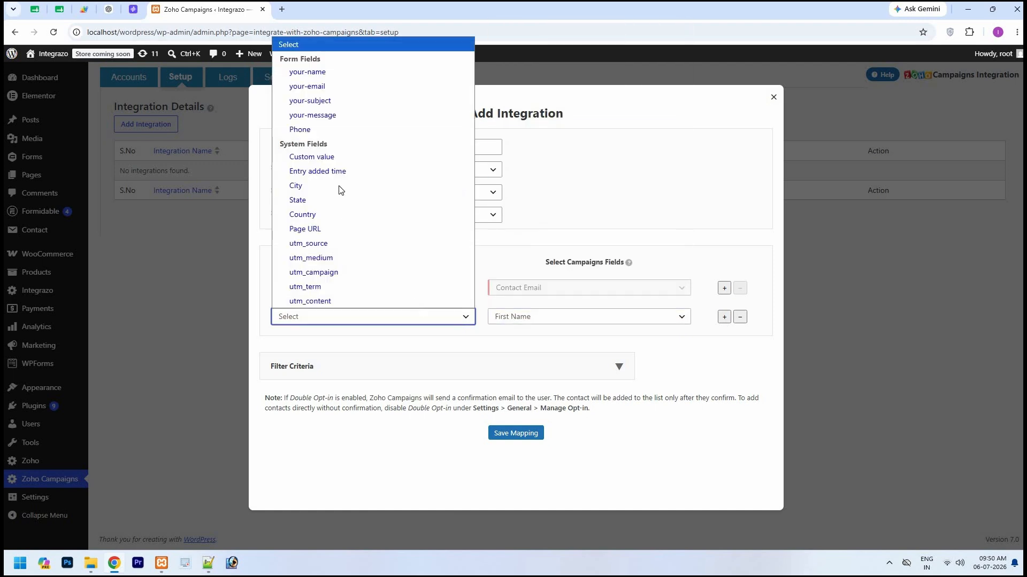
click(313, 74)
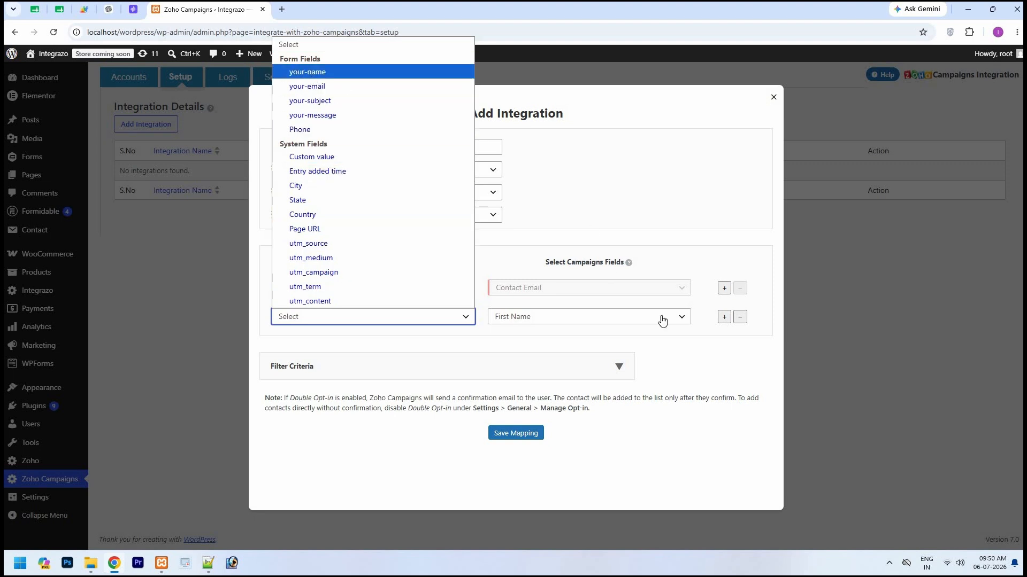
click(717, 323)
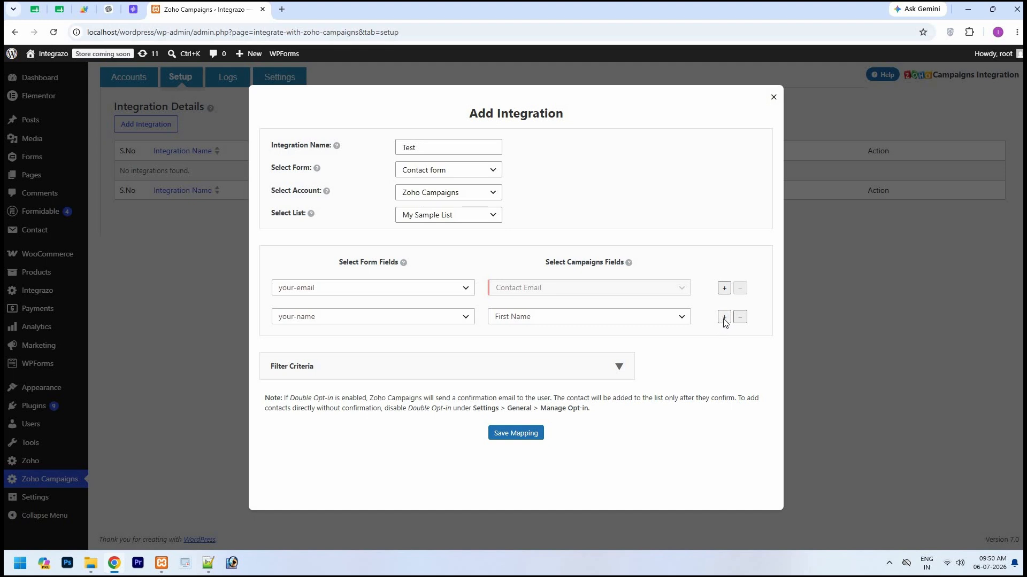
Step: Add a third mapping row to browse the available Campaigns fields, and remove that empty row
click(724, 318)
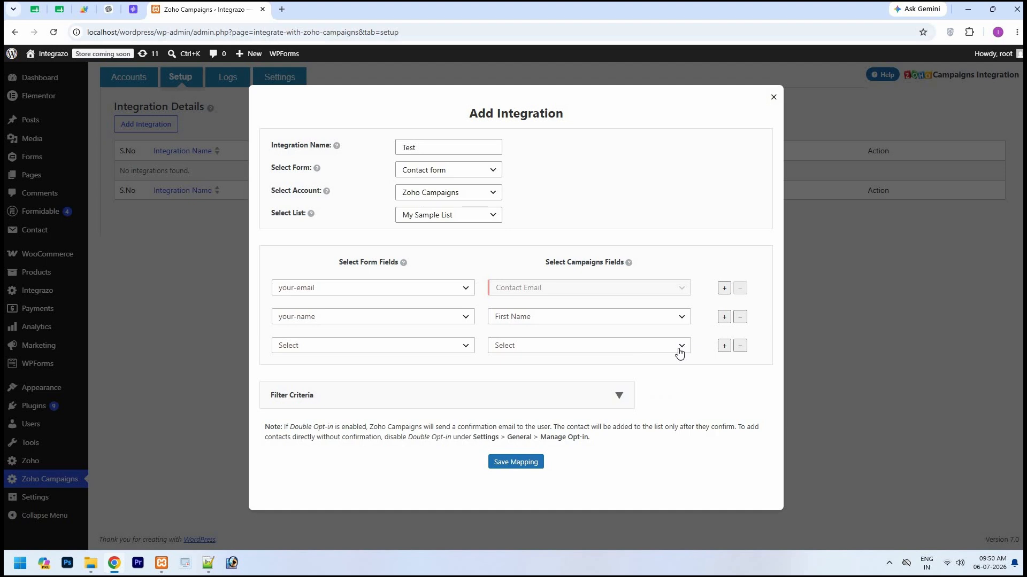
click(681, 342)
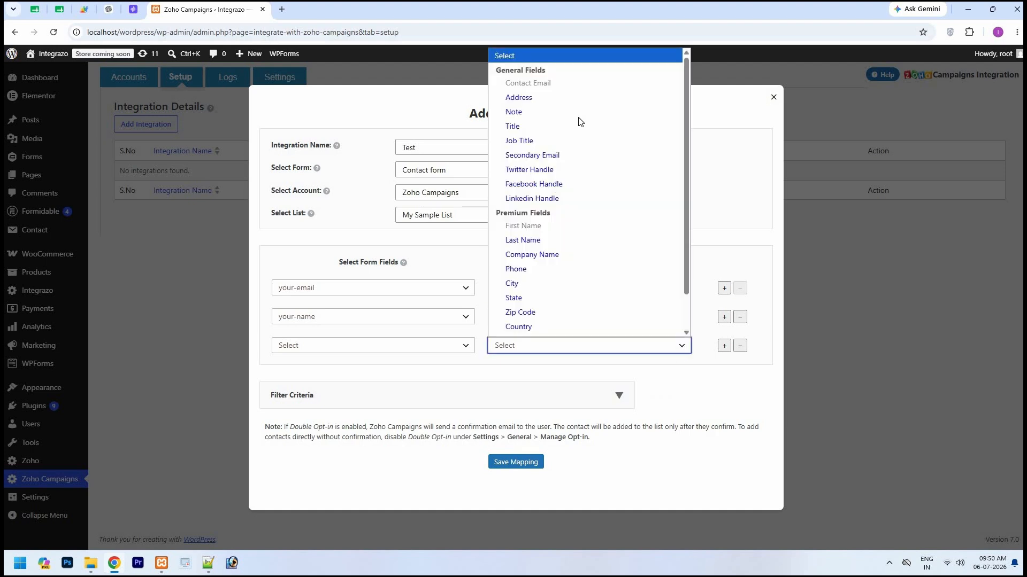
scroll(542, 107, down, 1)
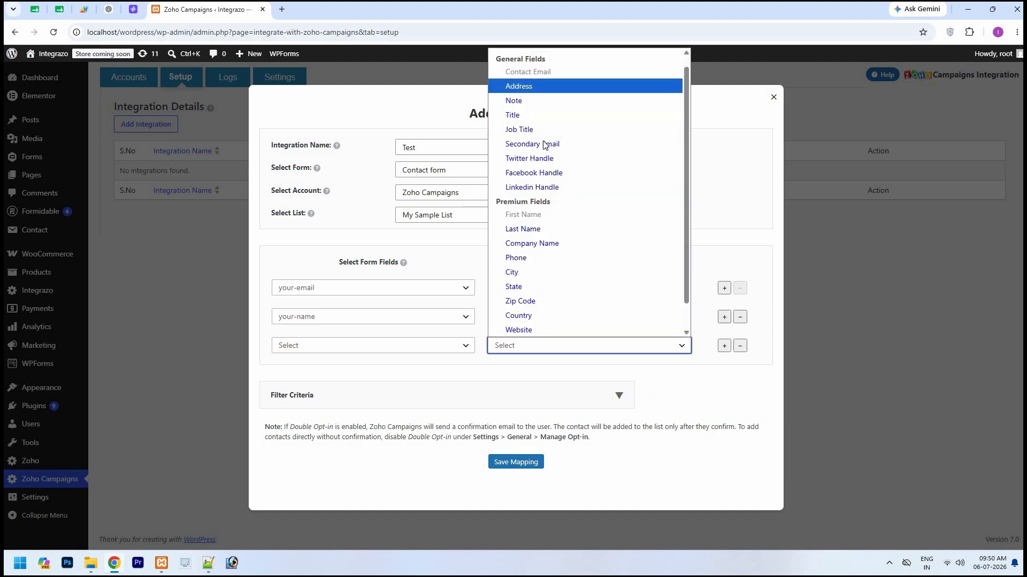
key(Down)
key(Down)
key(Down)
key(Down)
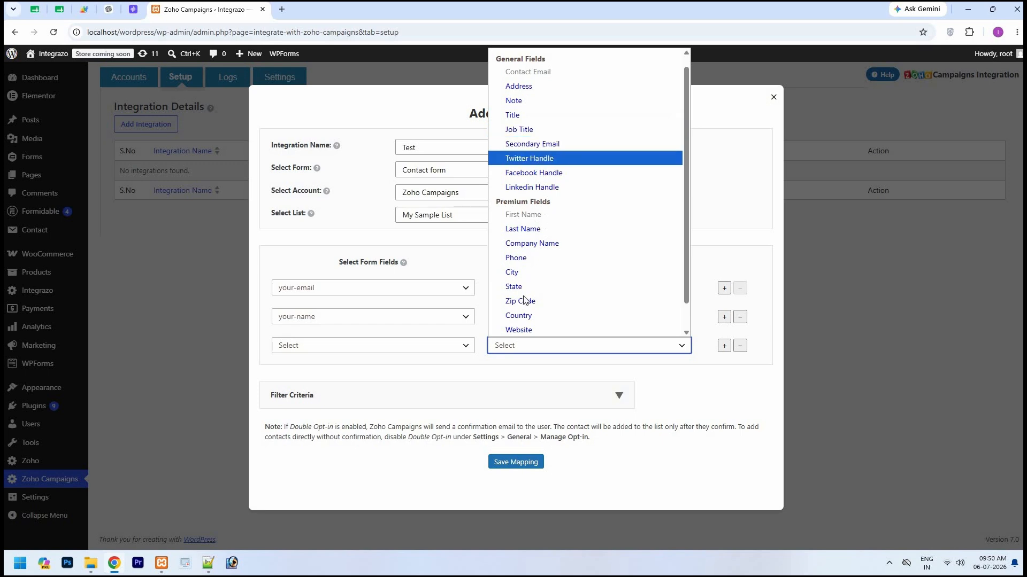
key(Down)
key(Down)
key(Down)
key(Down)
key(Down)
key(Down)
key(Down)
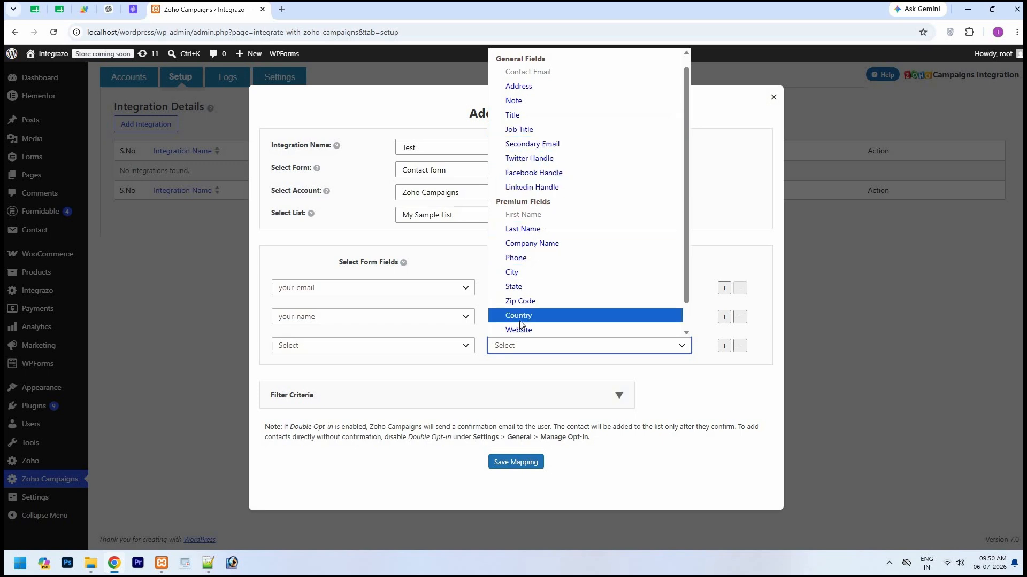
scroll(521, 326, down, 2)
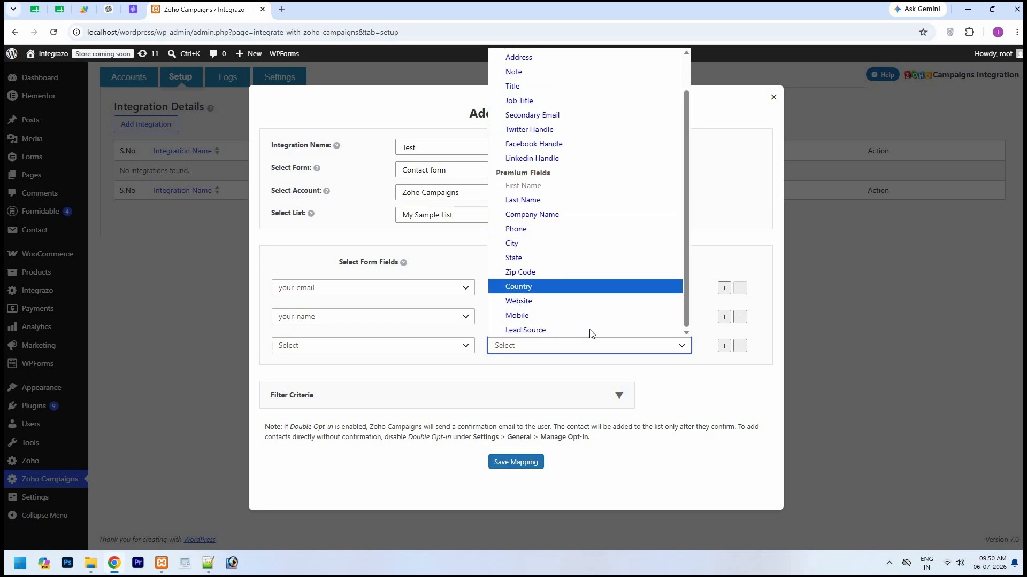
key(Down)
key(Down)
key(Down)
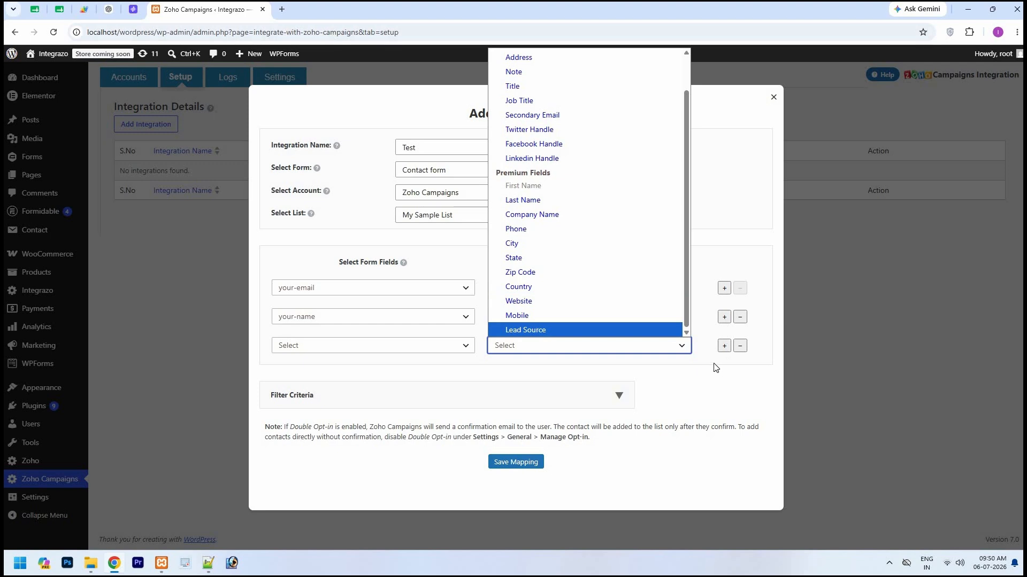
click(738, 350)
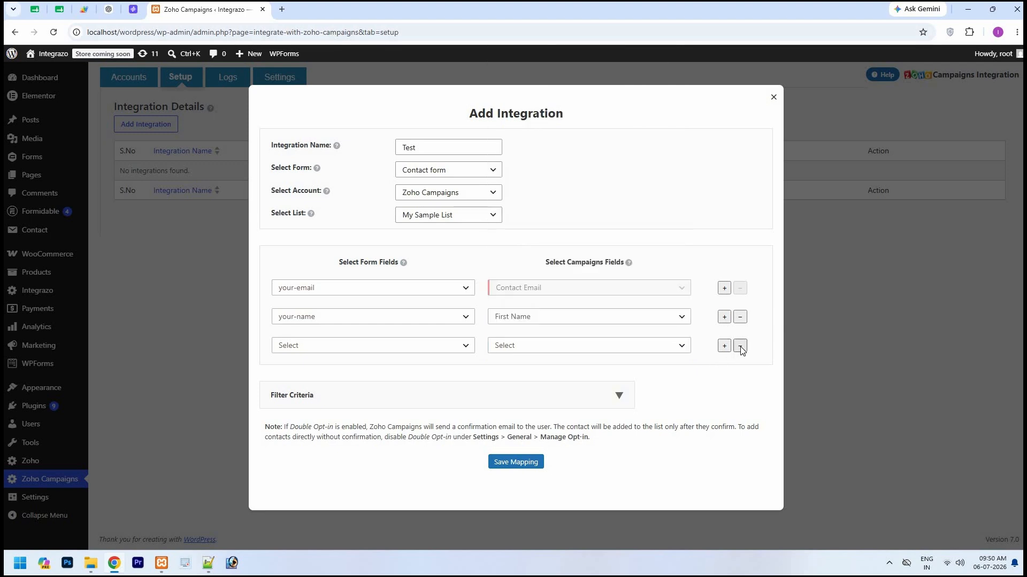
click(740, 347)
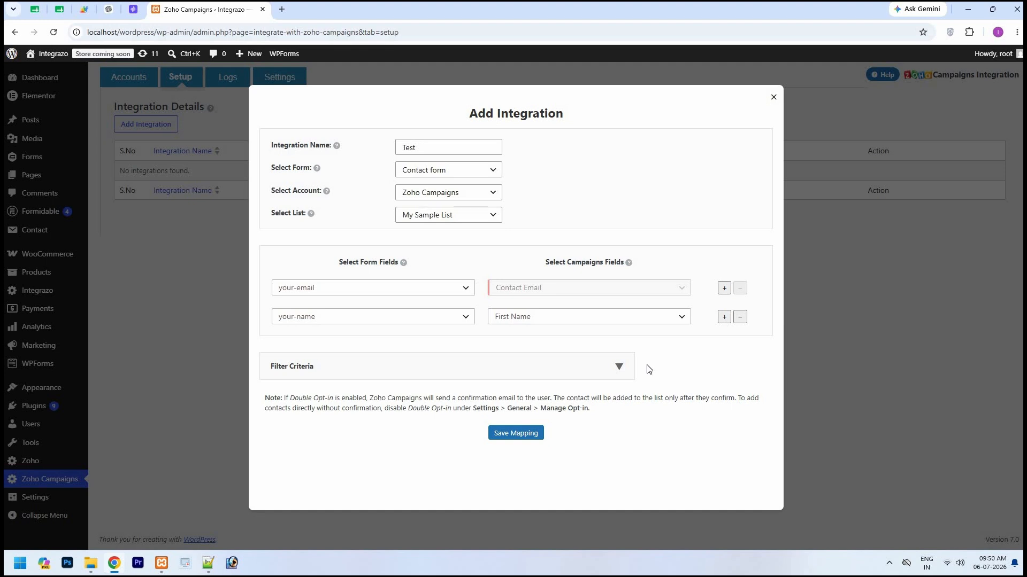
Step: Look over the filter criteria options without setting any, and save the integration mapping
click(618, 368)
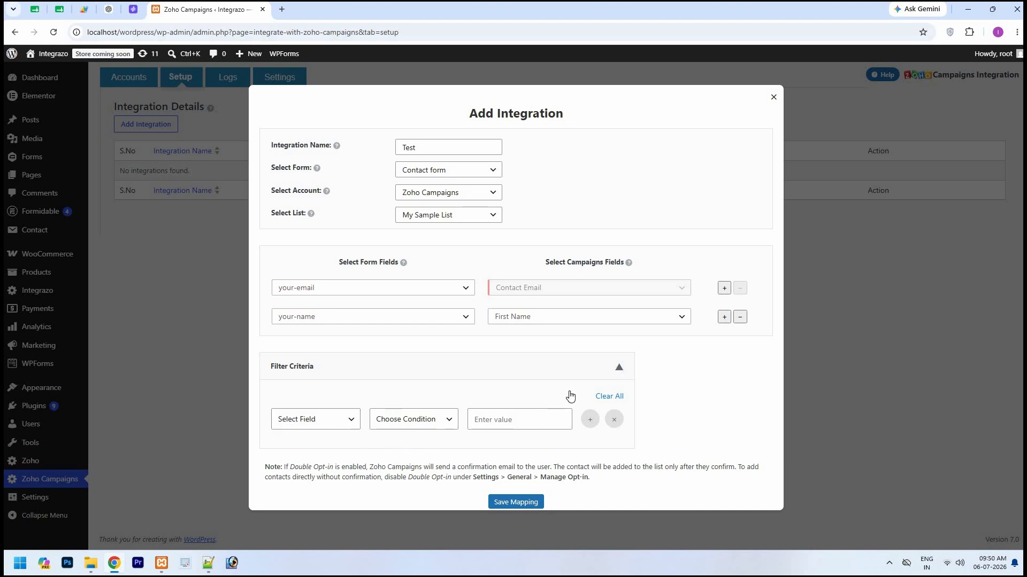
click(620, 372)
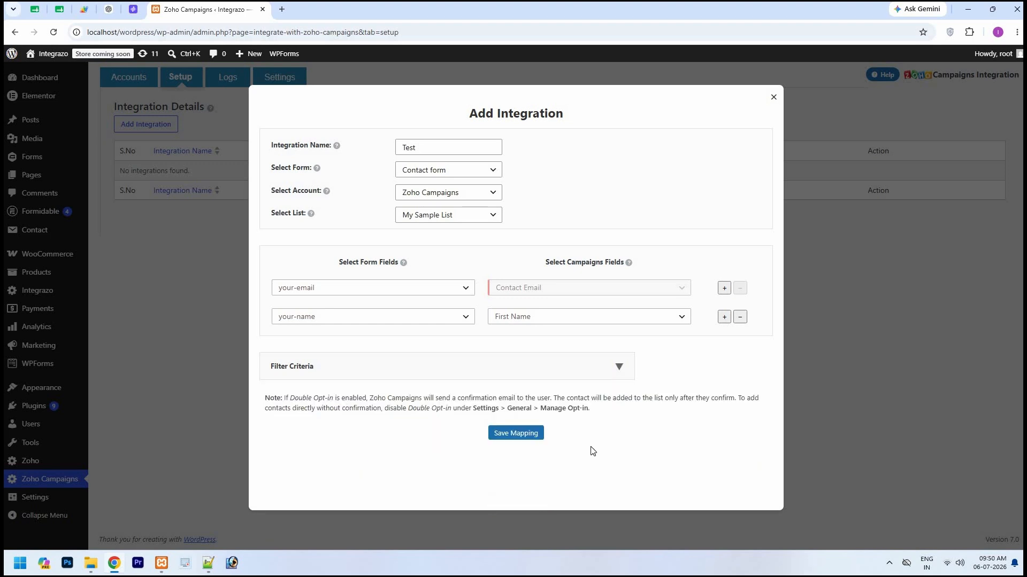
click(527, 440)
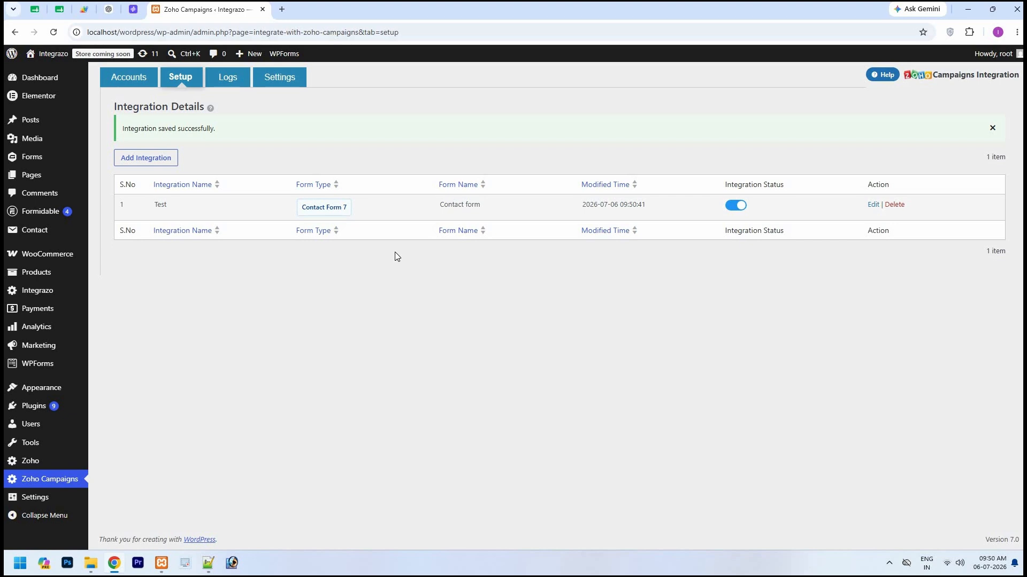
Step: Switch the Test integration's status off and back on, and open the integration logs
click(733, 213)
click(744, 211)
click(234, 84)
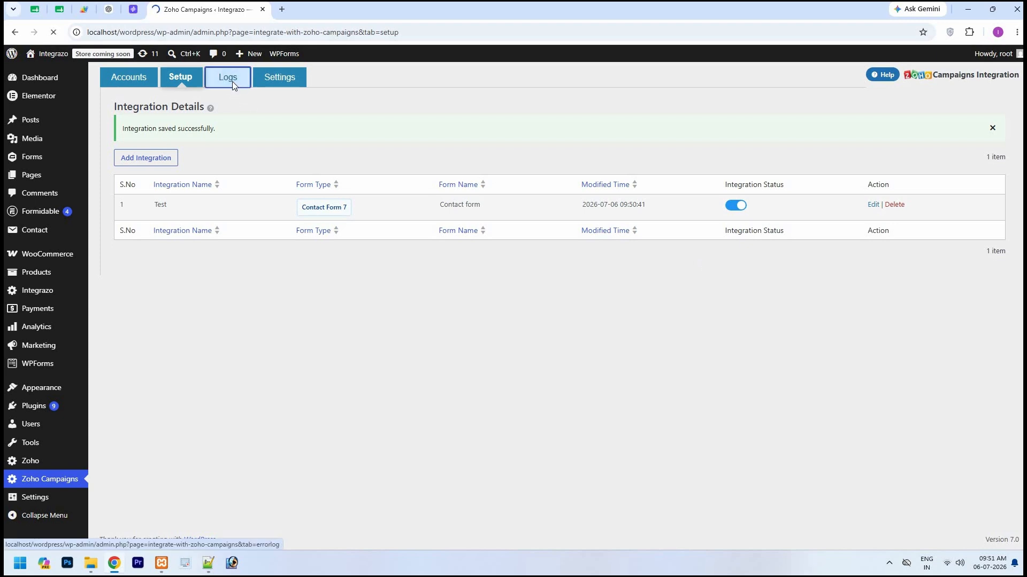